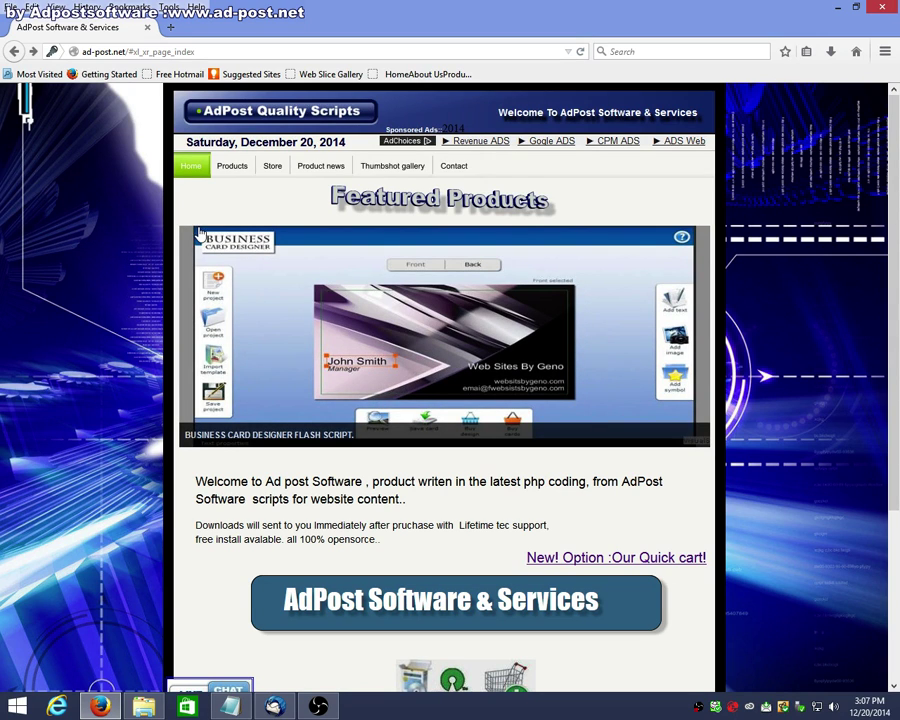
Step: Open AdPost's Product News page and scroll down to the Php Easy Chat v1.5 listing
click(312, 175)
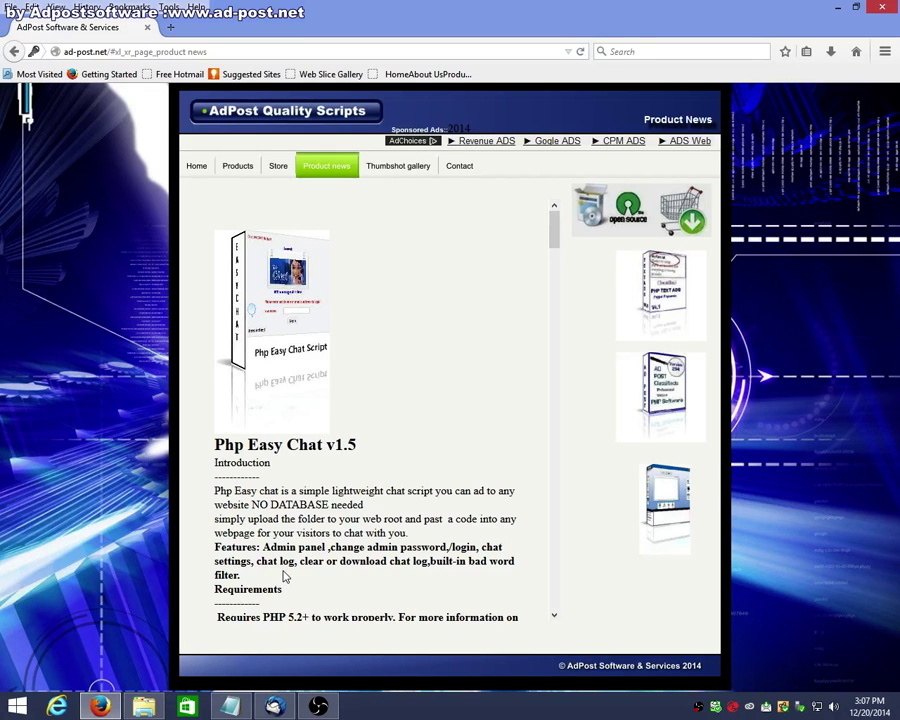
scroll(296, 491, down, 2)
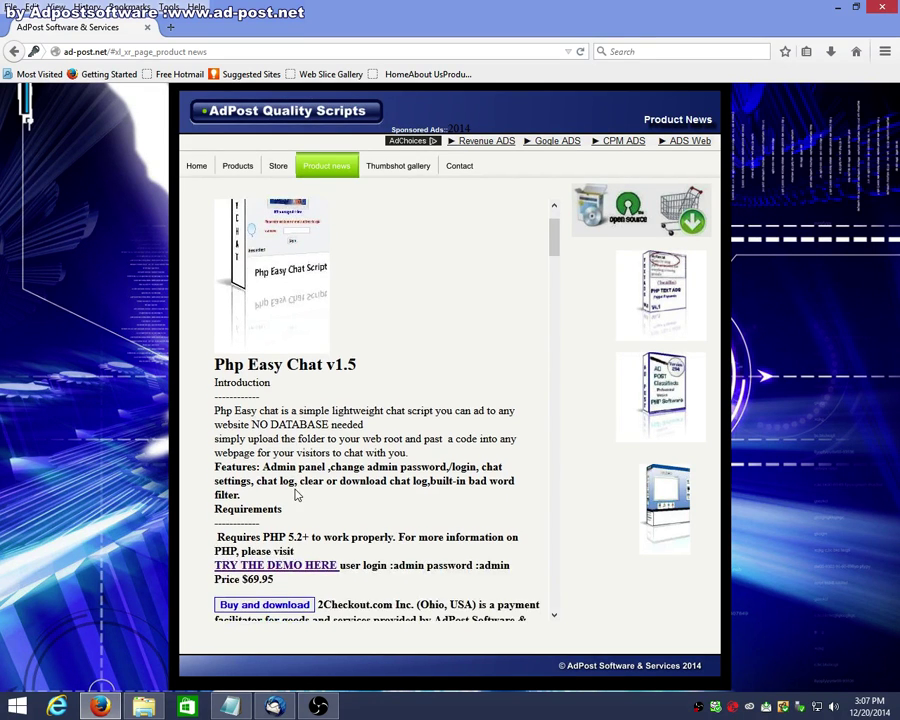
scroll(296, 491, down, 1)
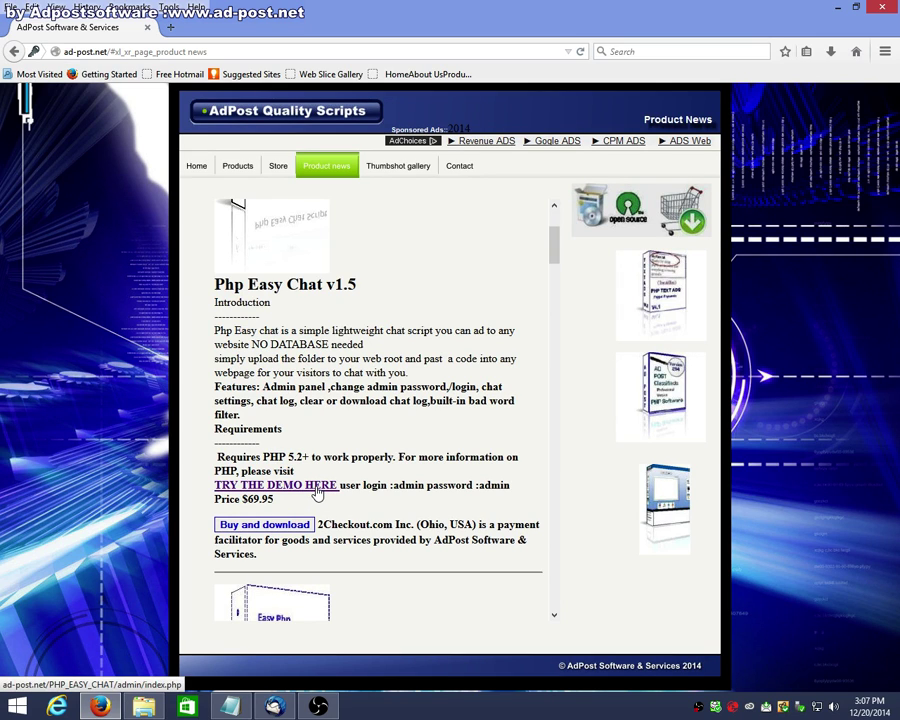
Step: Launch the Php Easy Chat demo admin, log out, and log back in as admin
click(318, 486)
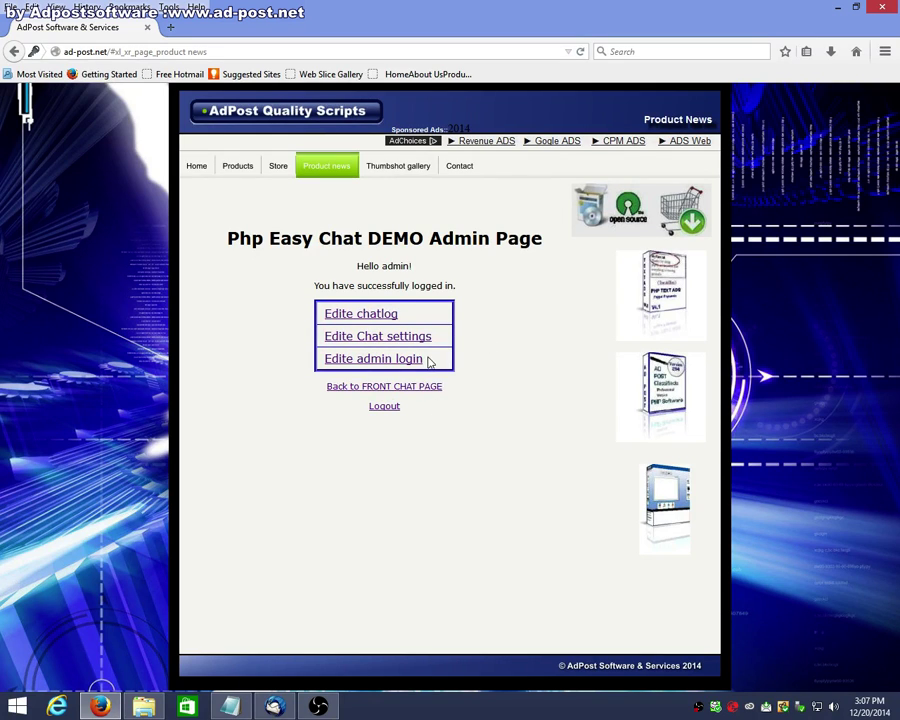
click(389, 407)
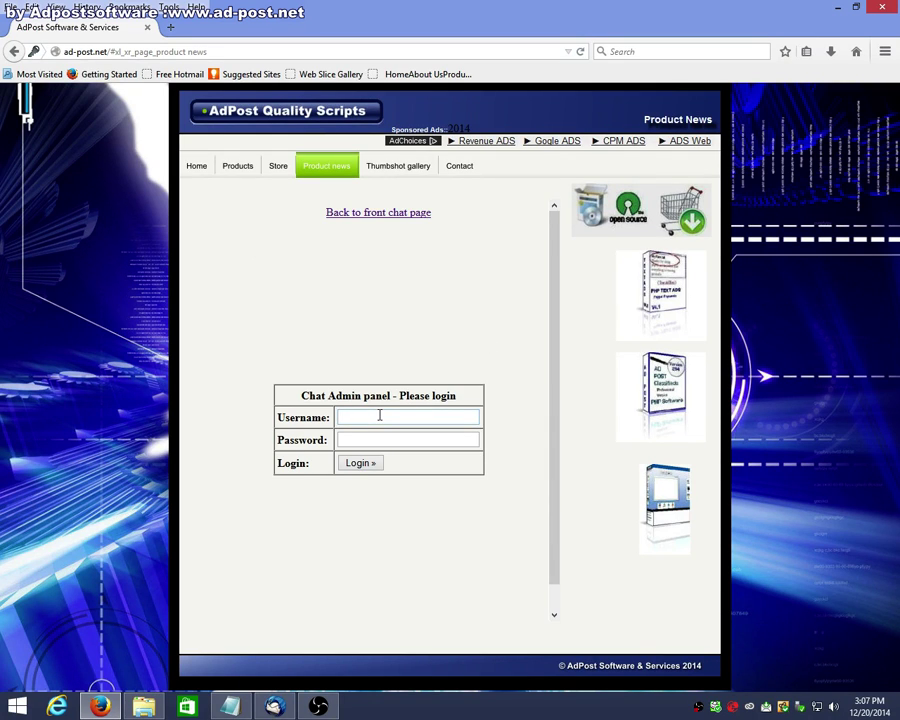
text(admin)
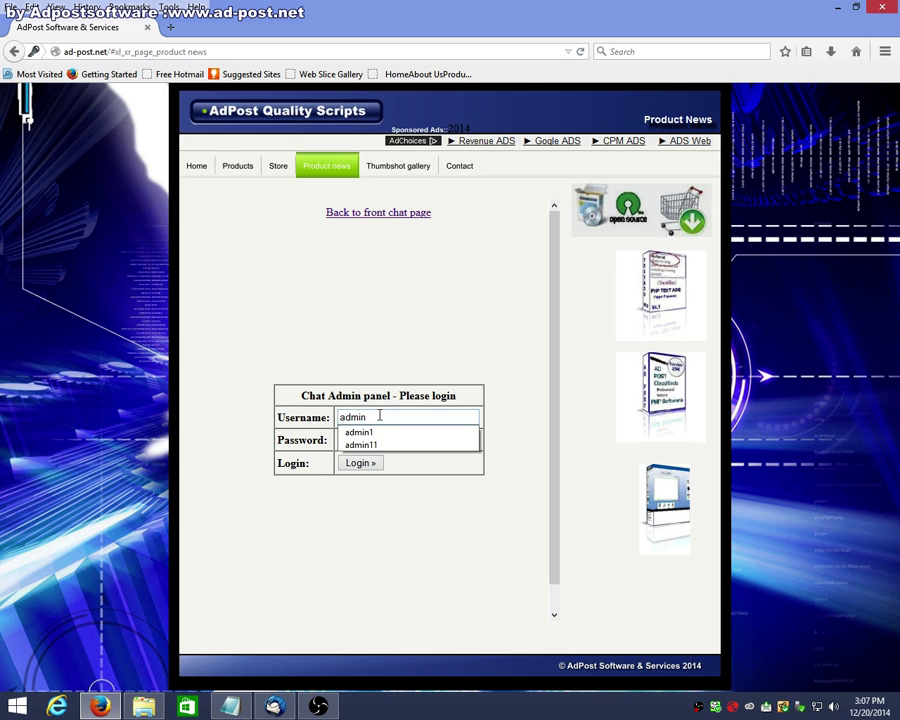
click(378, 438)
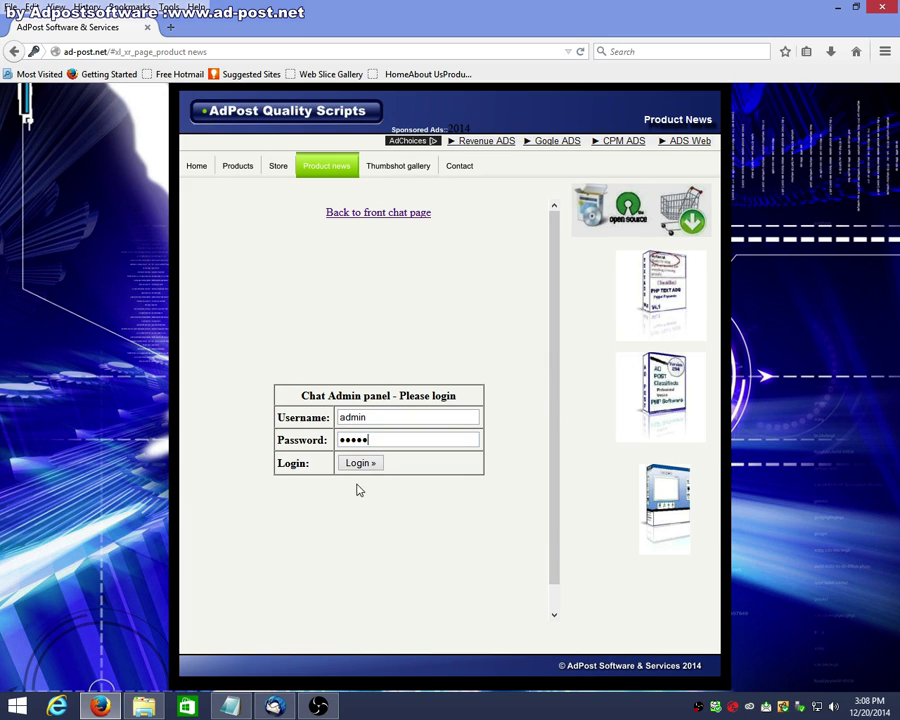
click(361, 472)
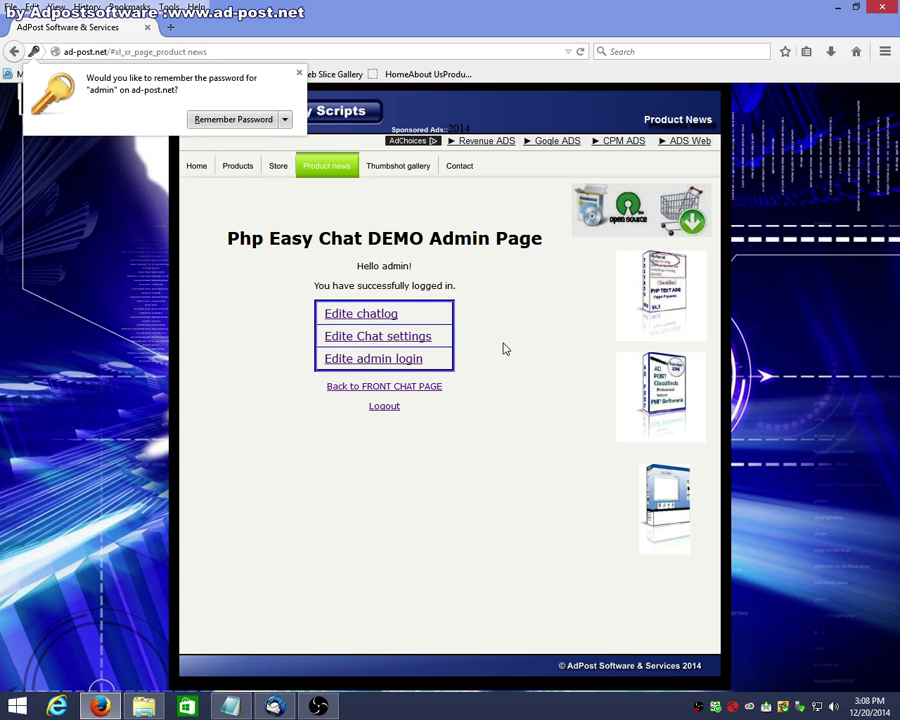
Step: Review the title 'Our Live CHAT Support' and contact e-mail, save the configuration, and return to Admin Page
click(395, 339)
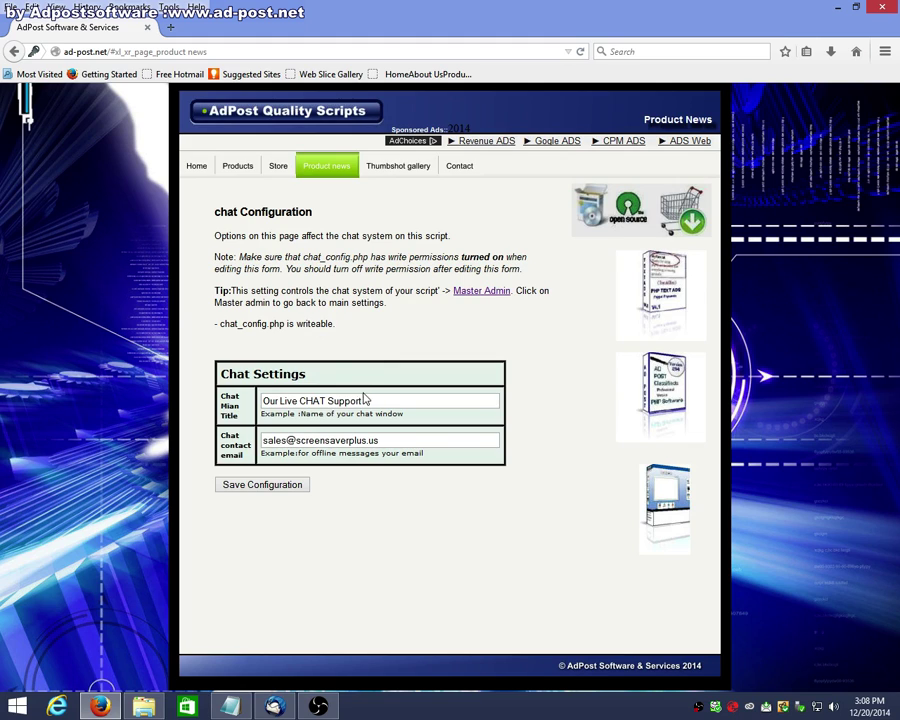
drag(386, 400, 253, 404)
click(371, 335)
drag(395, 440, 263, 402)
click(435, 346)
click(258, 487)
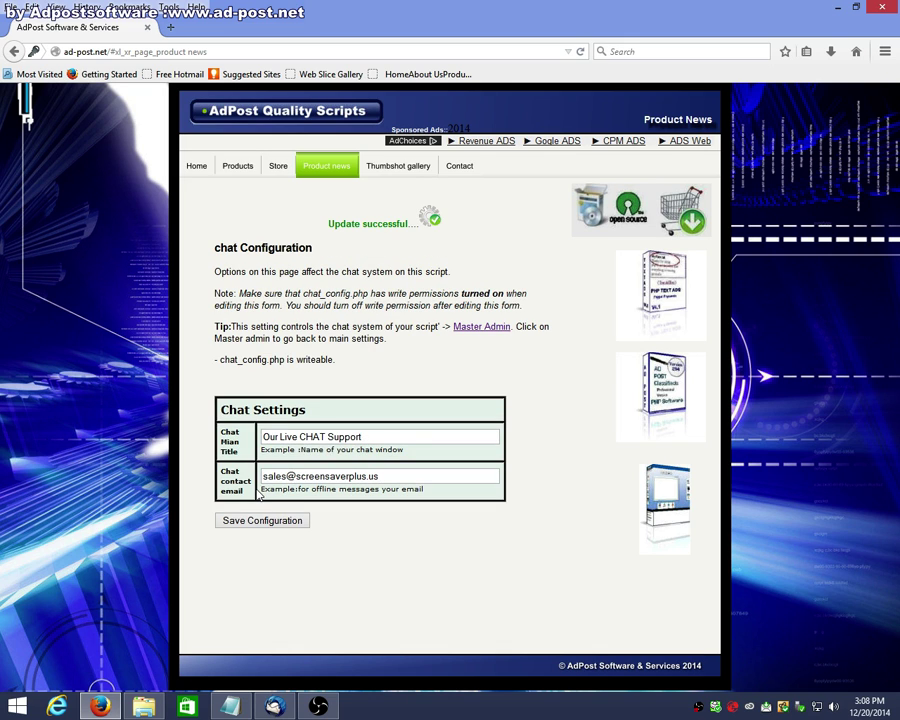
click(482, 327)
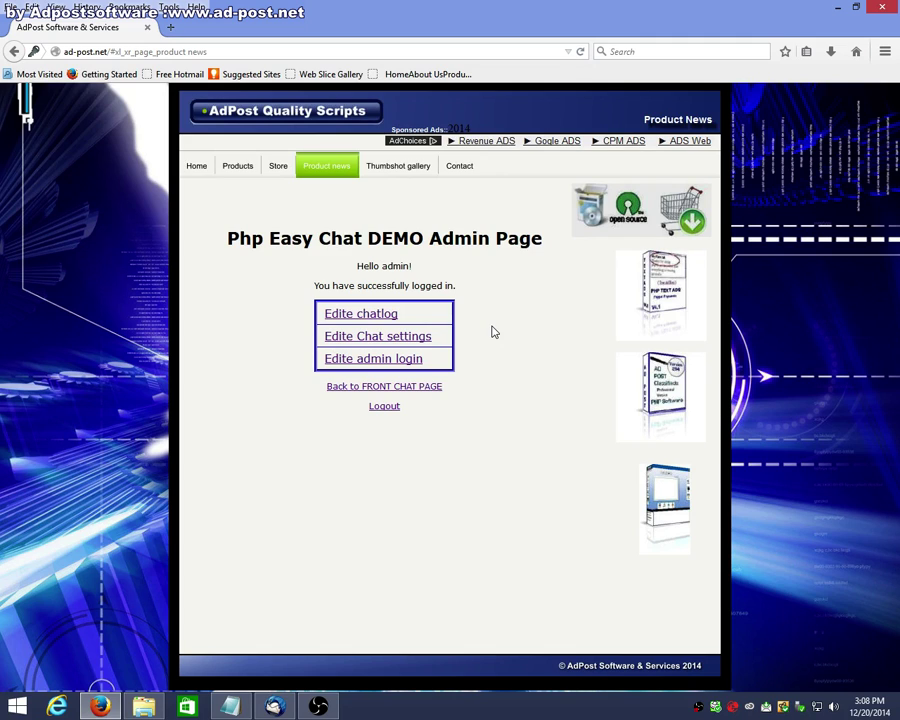
Step: Check the chat log page and Download Chat Log, then the demo-locked admin login settings
click(379, 321)
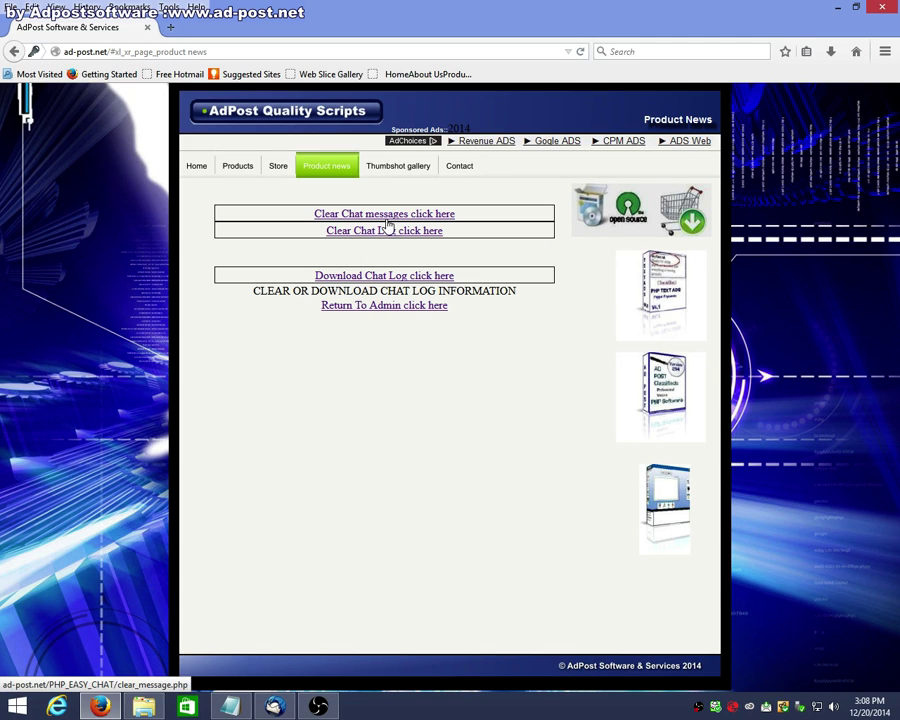
click(376, 279)
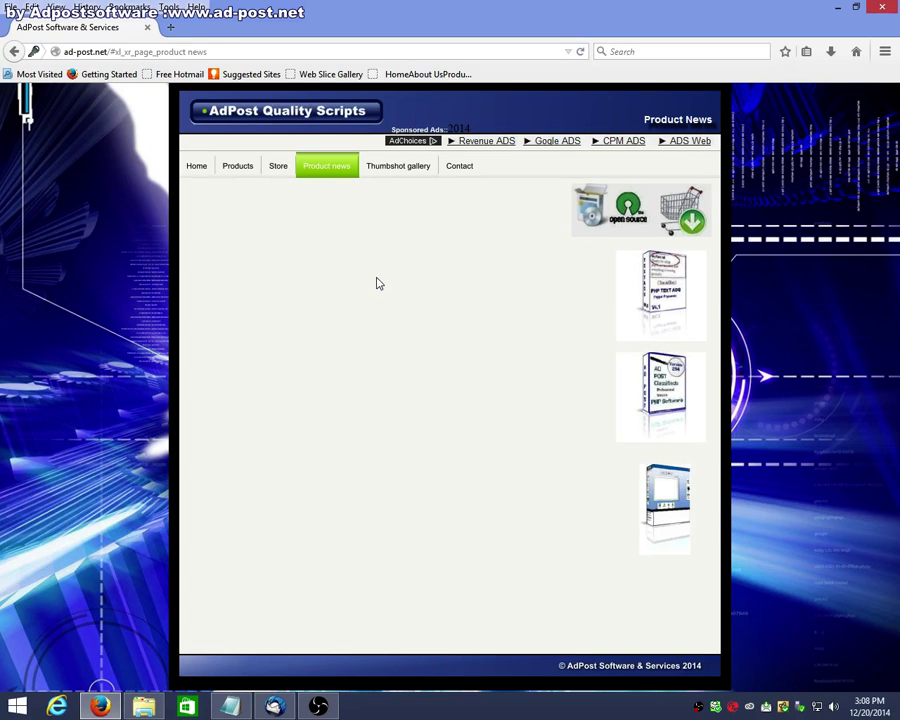
click(13, 52)
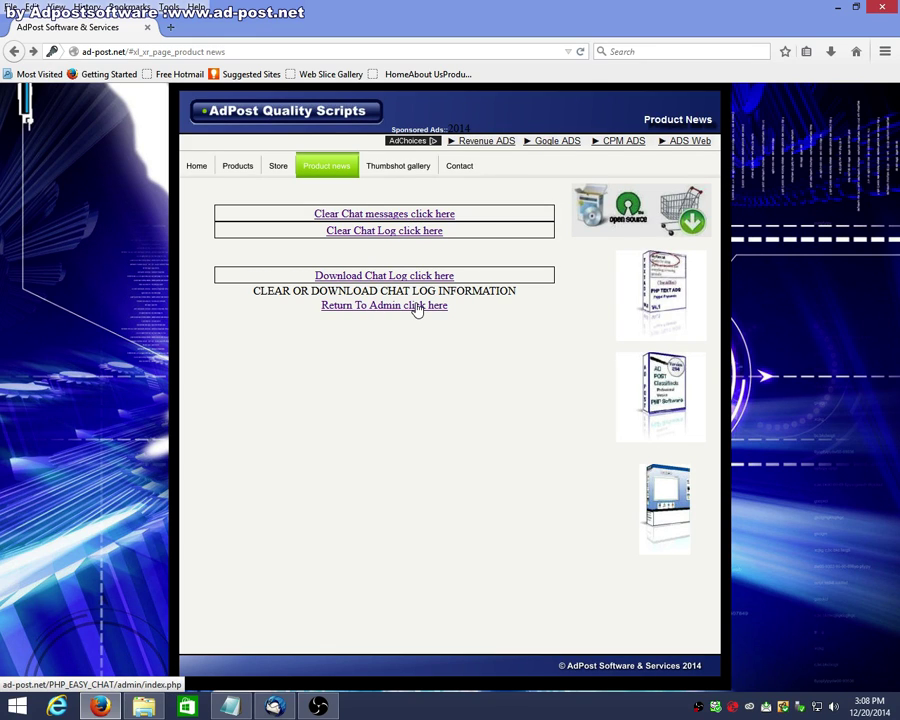
click(417, 309)
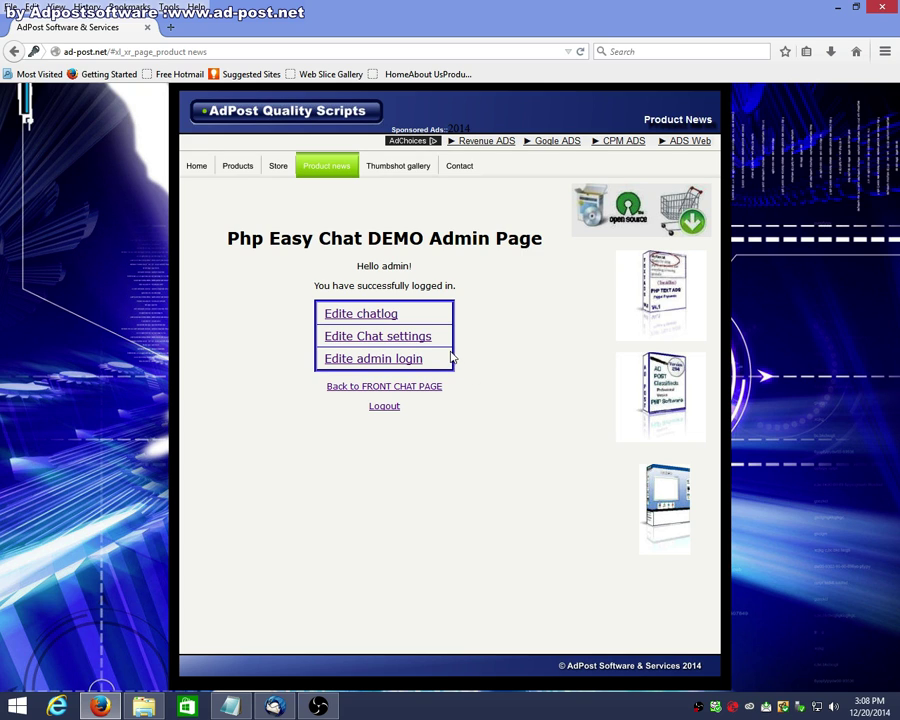
click(396, 360)
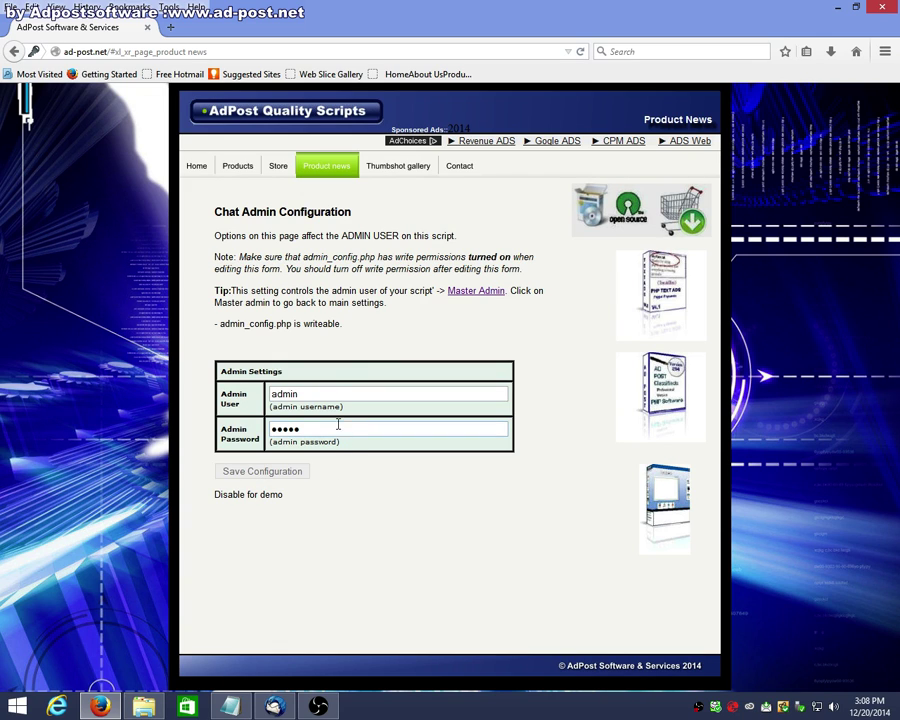
click(16, 52)
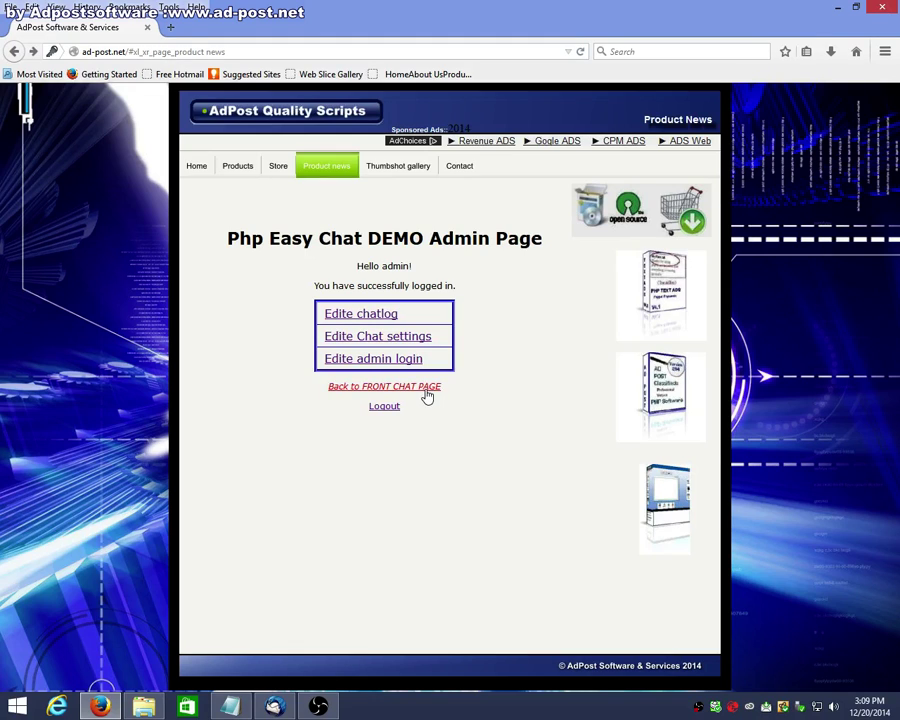
Step: Go to the front chat page, log out, and log back in under the name 'test'
click(425, 392)
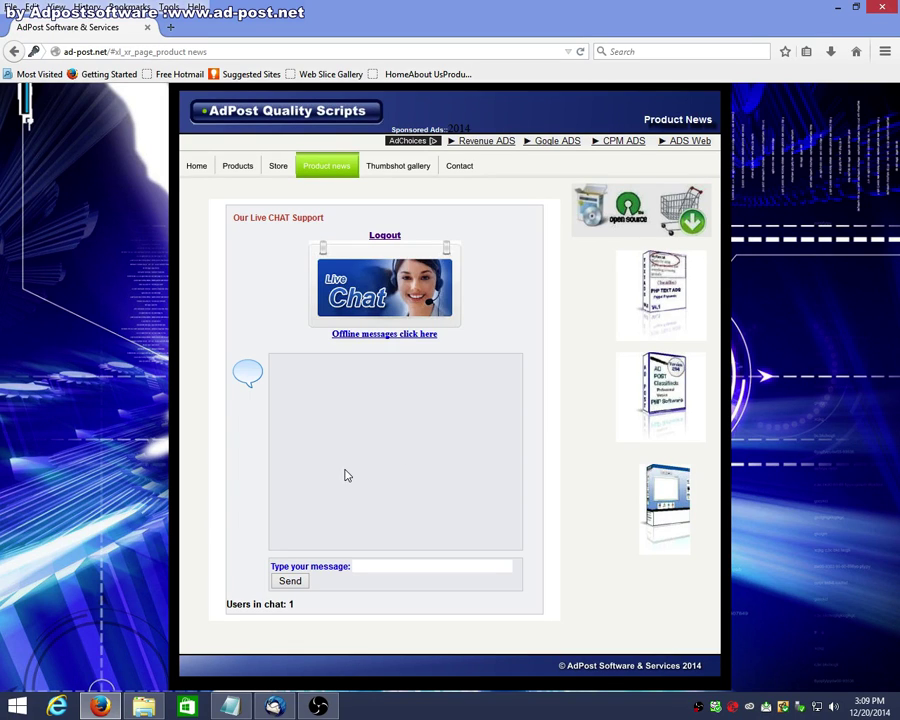
click(382, 237)
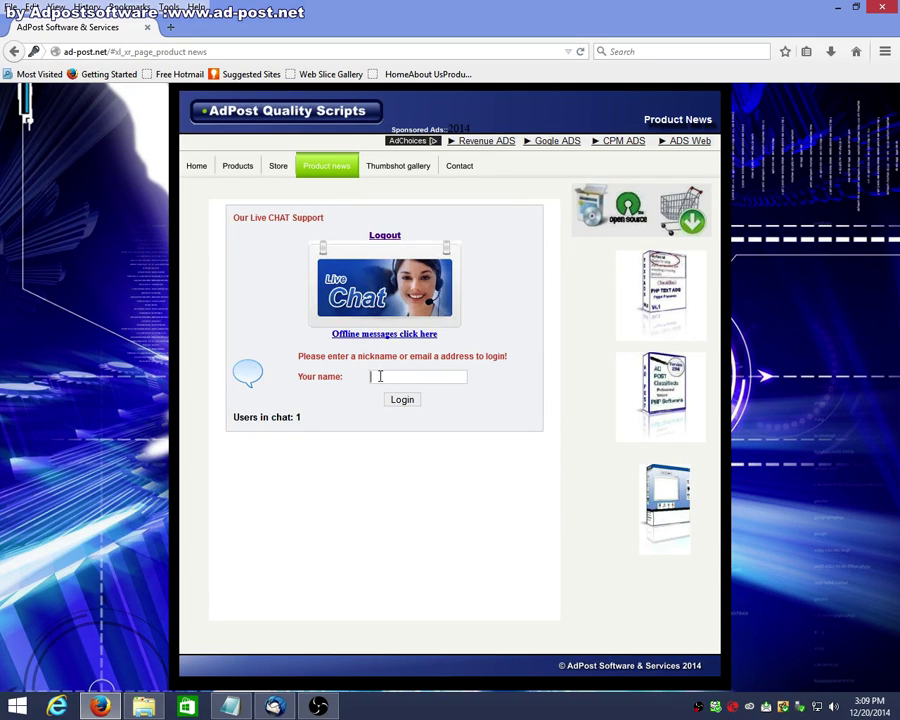
text(test)
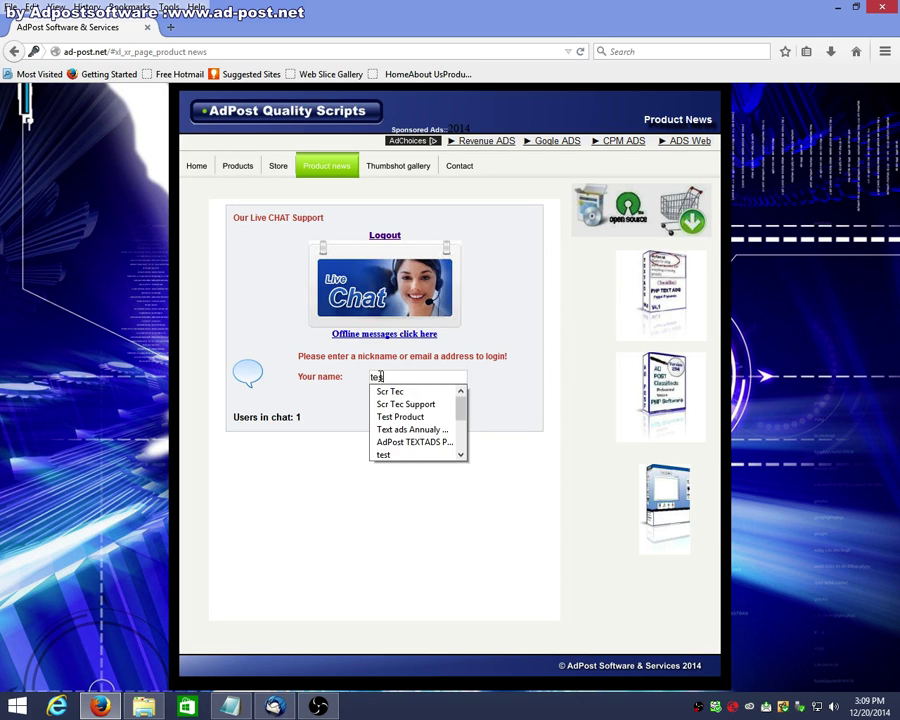
click(502, 384)
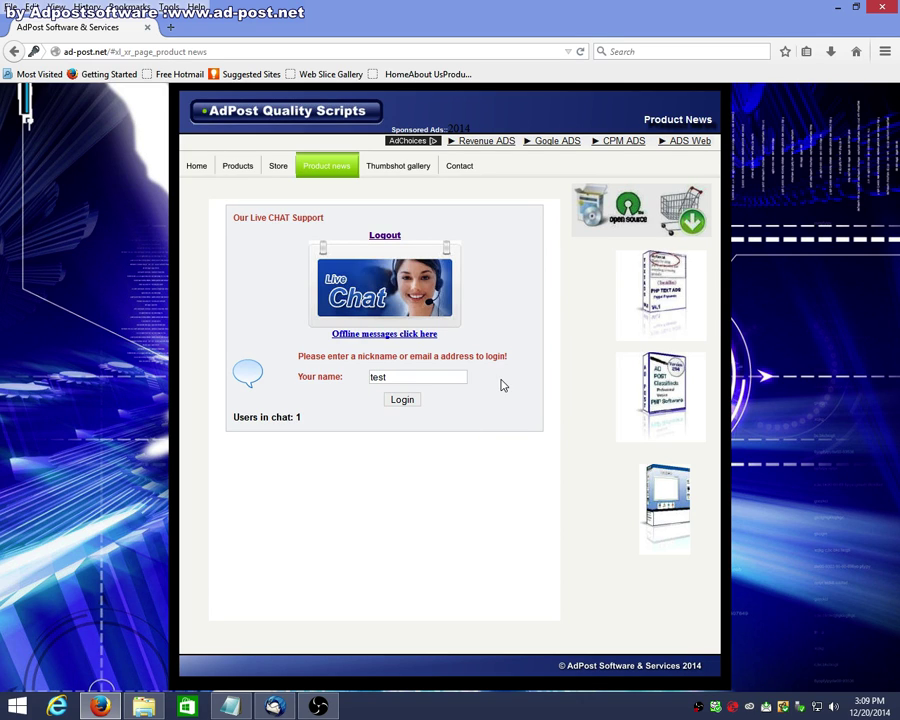
click(396, 403)
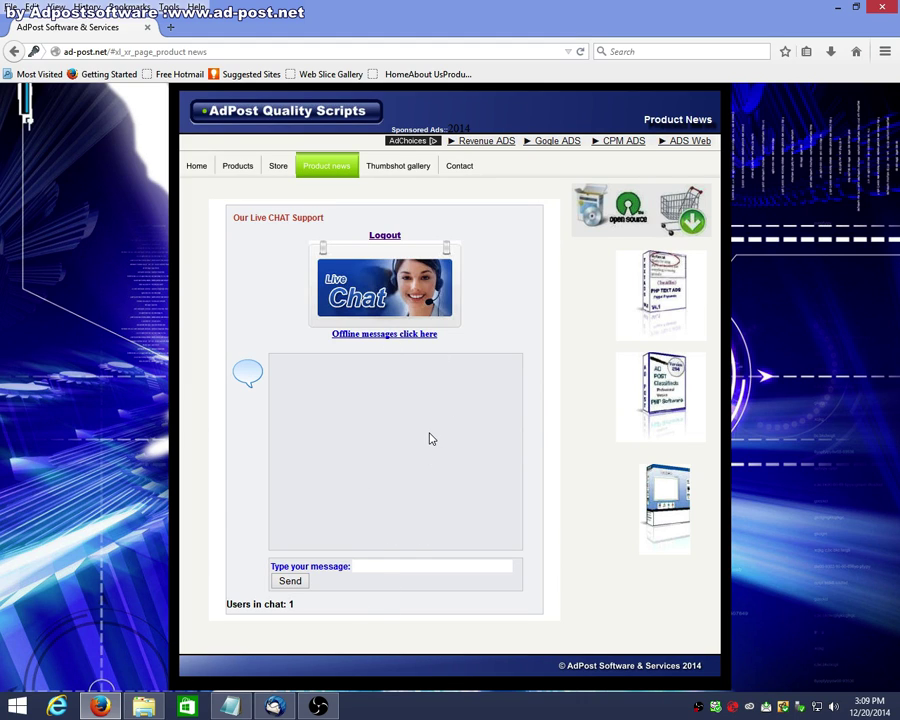
Step: Send a testing message in the live chat, log out, and go back to the Admin Page
text(testing)
click(291, 583)
click(290, 581)
click(385, 238)
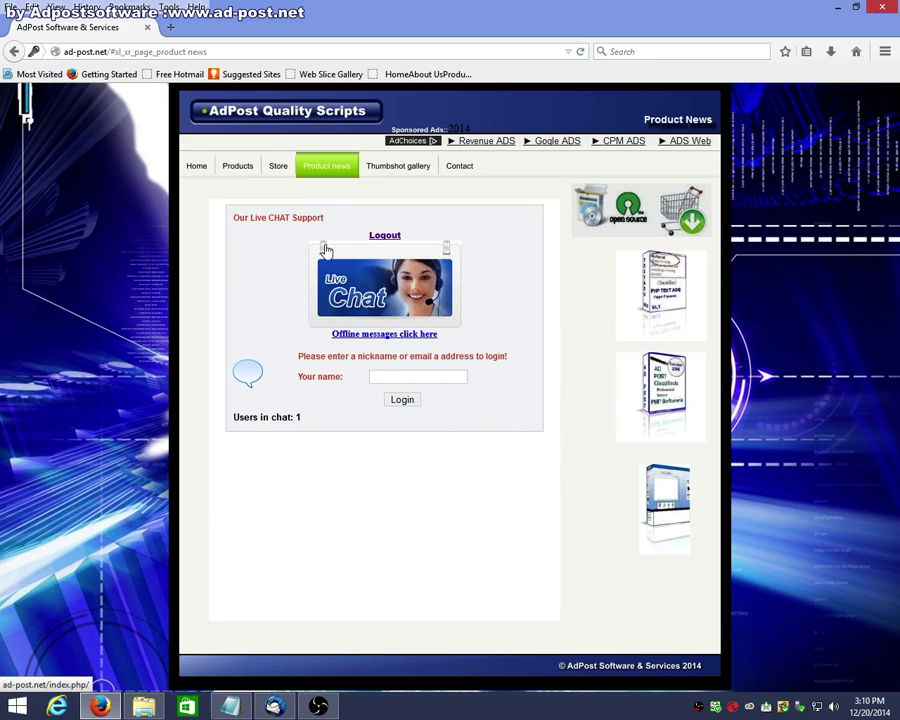
click(12, 52)
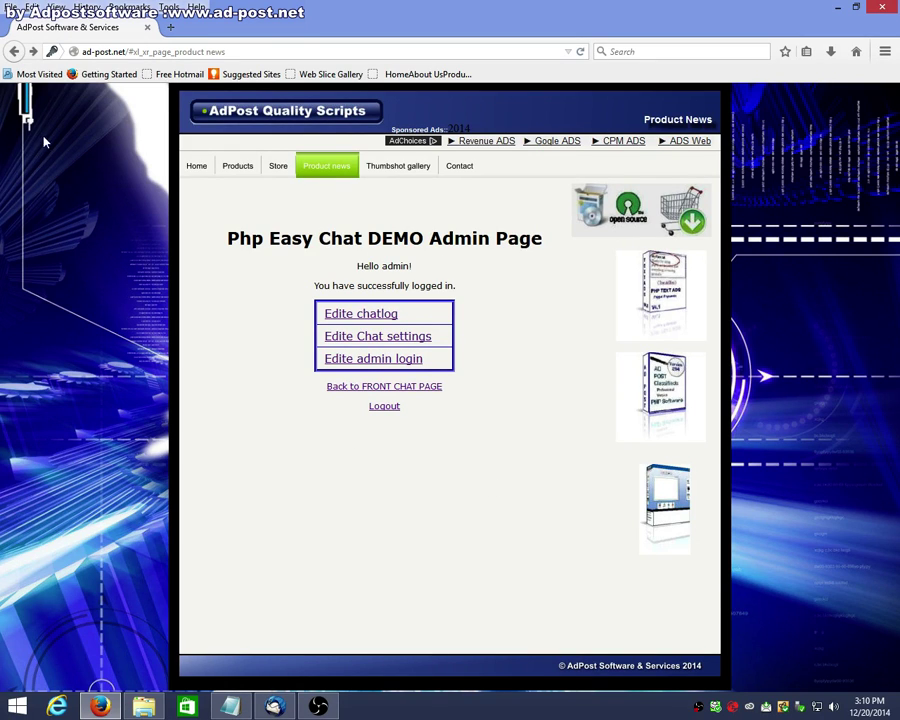
Step: Download the chat log to read 'test: testing' with its timestamp, then go back to the Admin Page
click(16, 51)
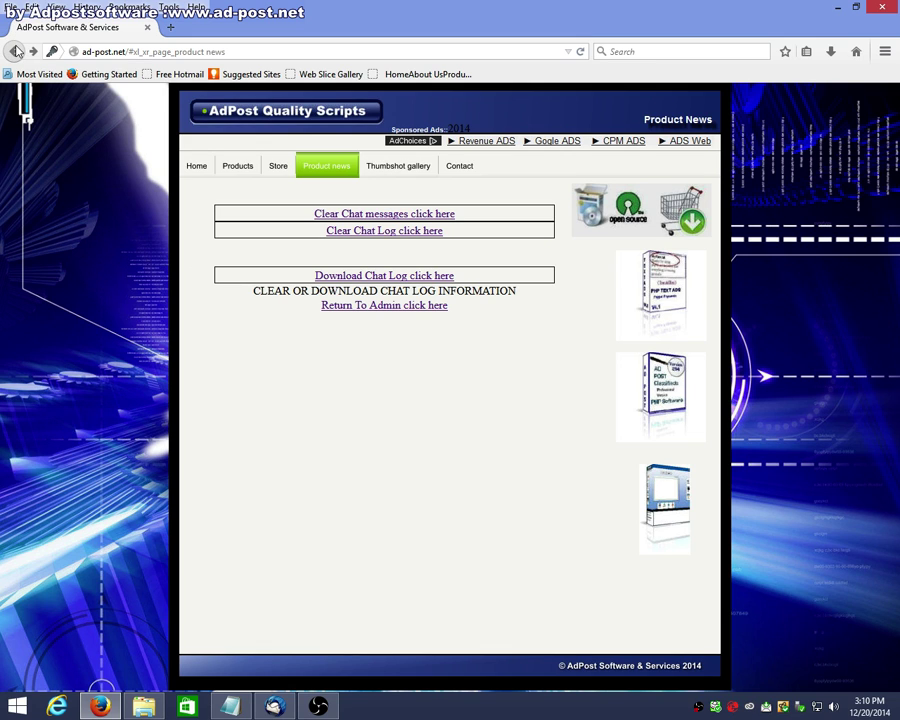
click(401, 276)
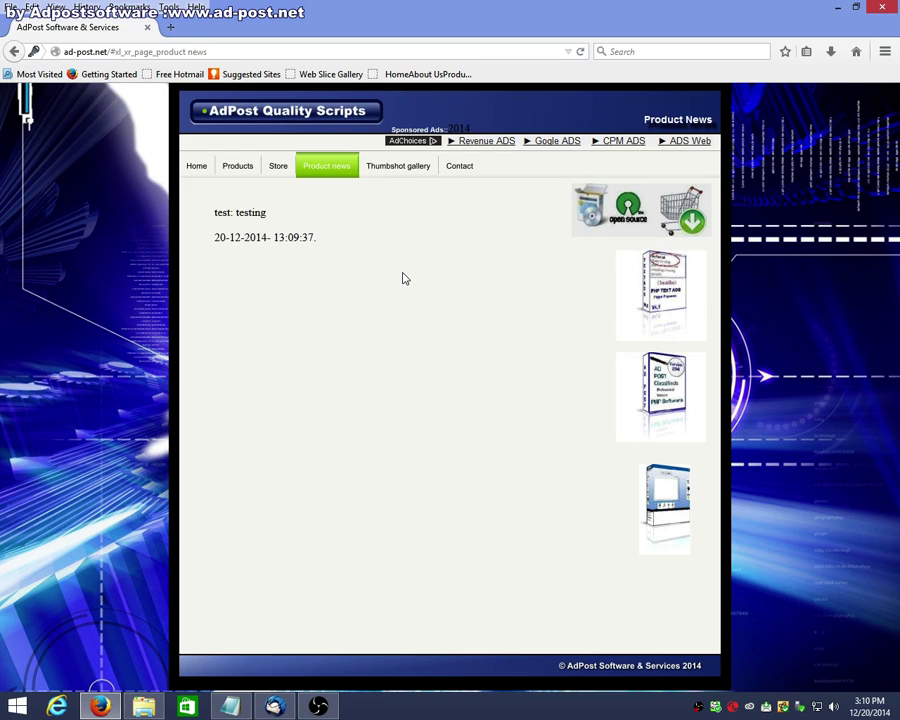
click(15, 55)
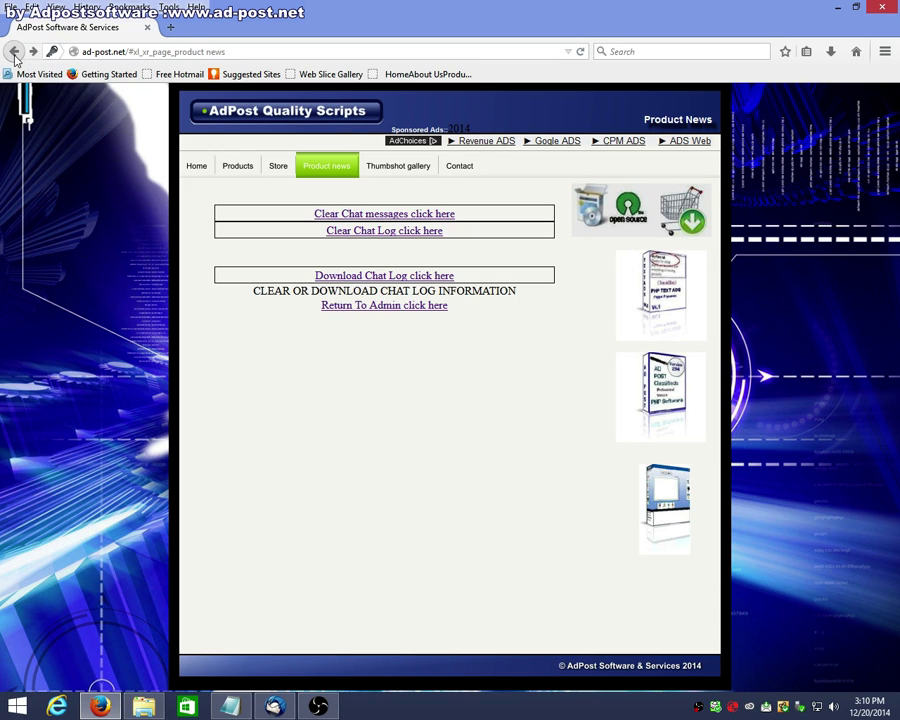
click(15, 55)
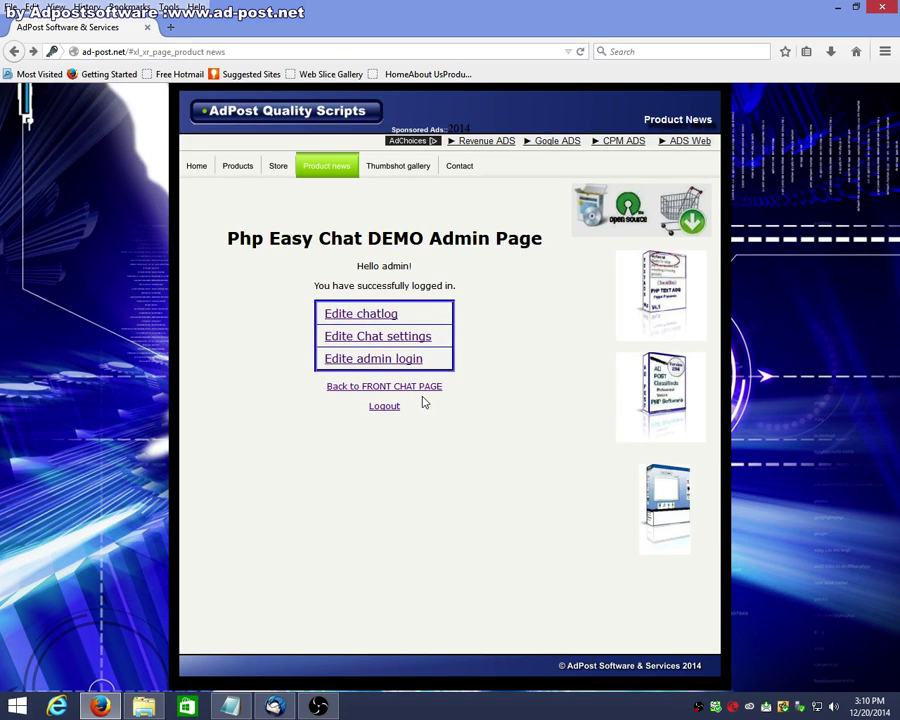
drag(307, 451, 458, 498)
click(281, 450)
Step: Go back out of the chat demo and return to the AdPost Home page
click(14, 52)
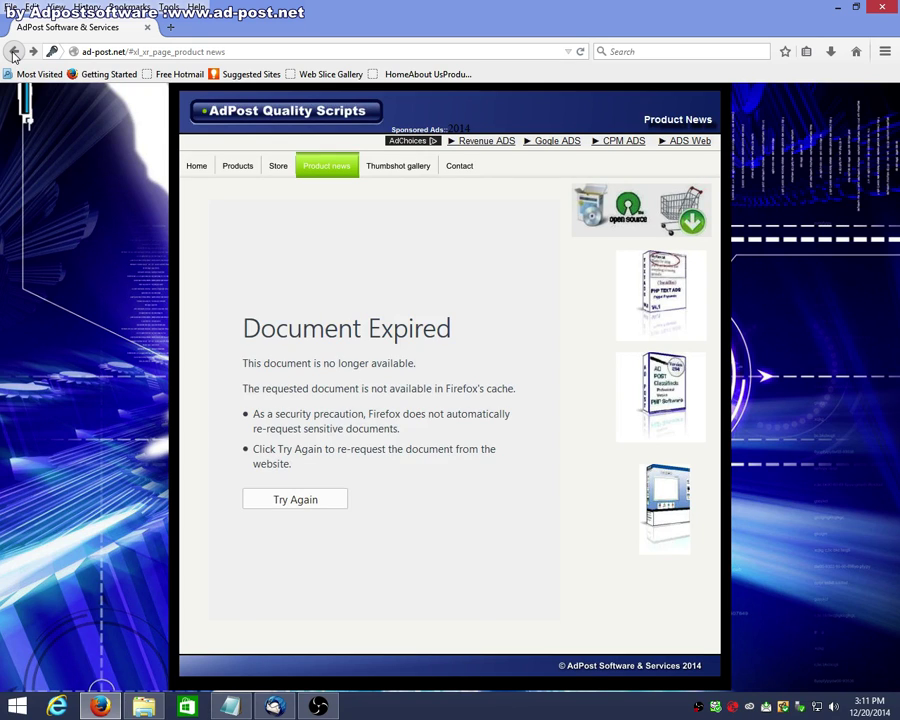
click(14, 52)
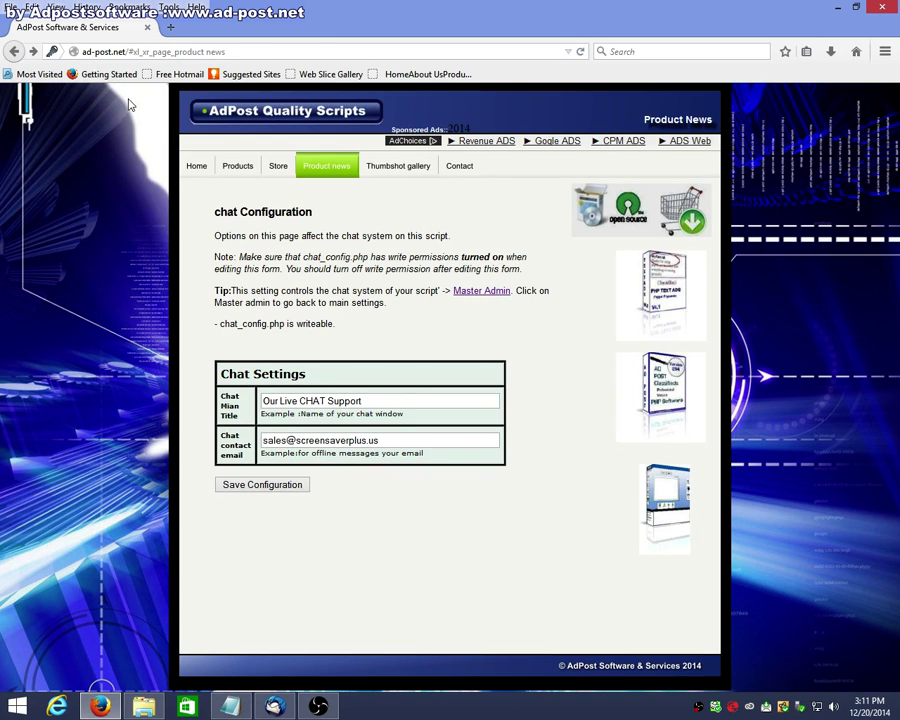
click(196, 166)
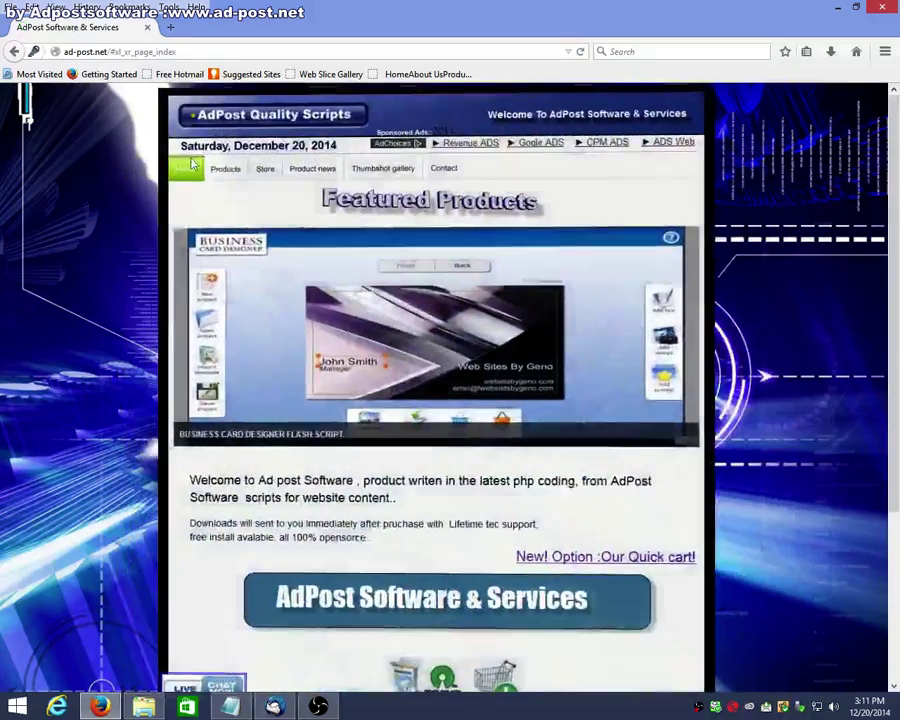